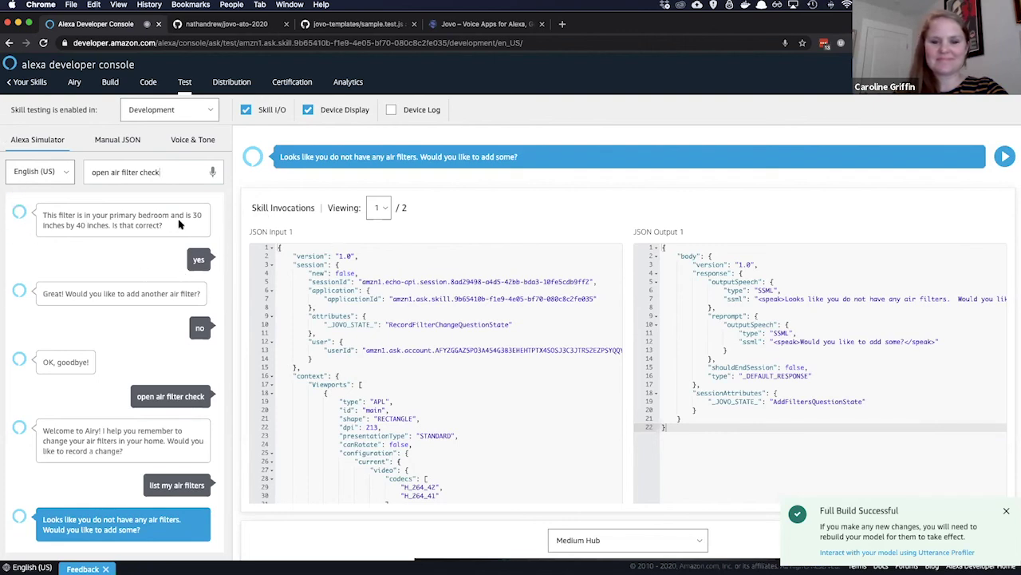
Send the utterance "open air filter check" to the skill in the Alexa simulator.
{"action": "key", "text": "ctrl+a"}
{"action": "type", "text": "yes"}
{"action": "key", "text": "Return"}
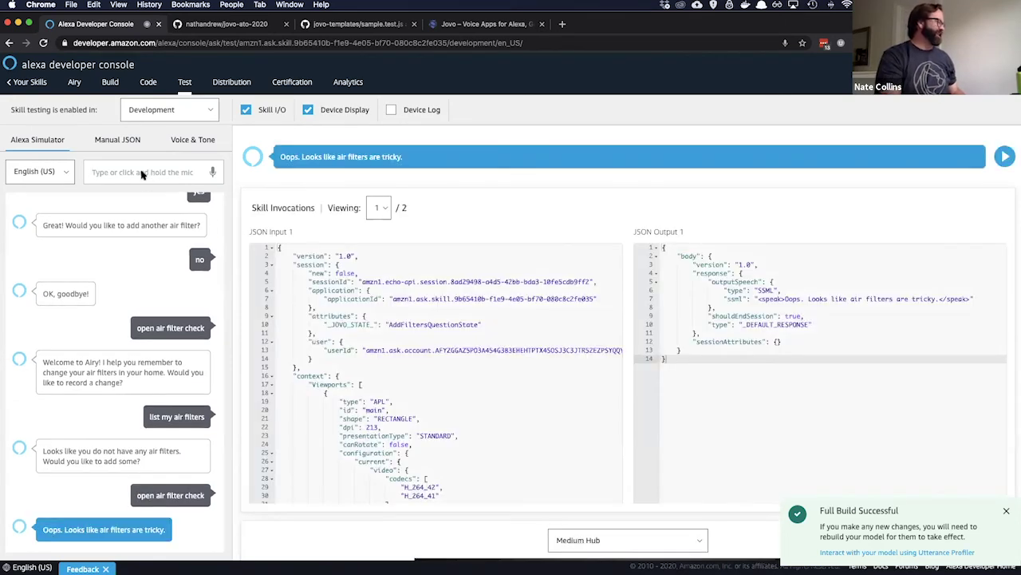
Switch to iTerm2 and VS Code, open app.js, and review the latest skill request and response in the terminal log.
{"action": "key", "text": "ctrl+Right"}
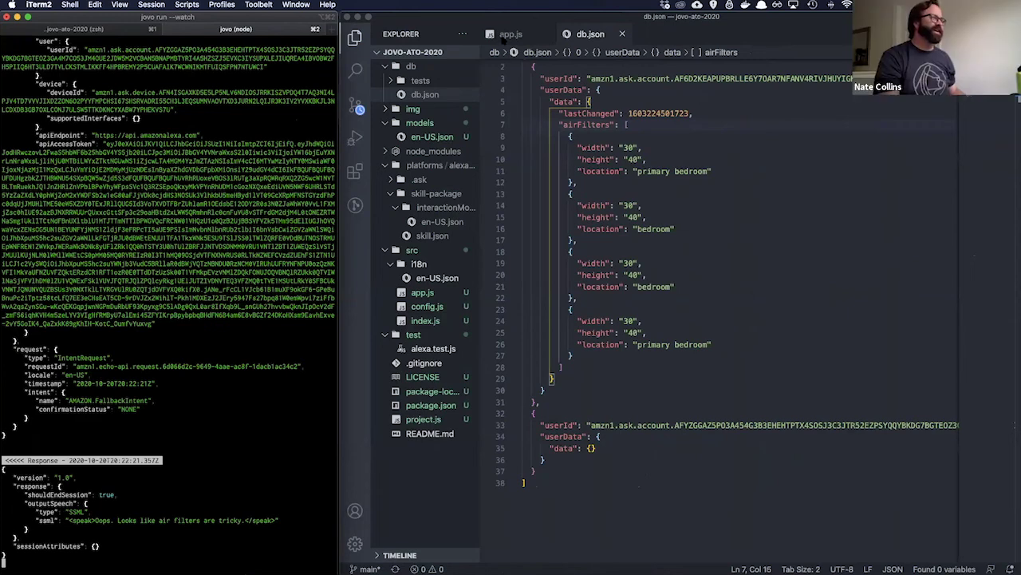
{"action": "left_click", "coordinate": [508, 35]}
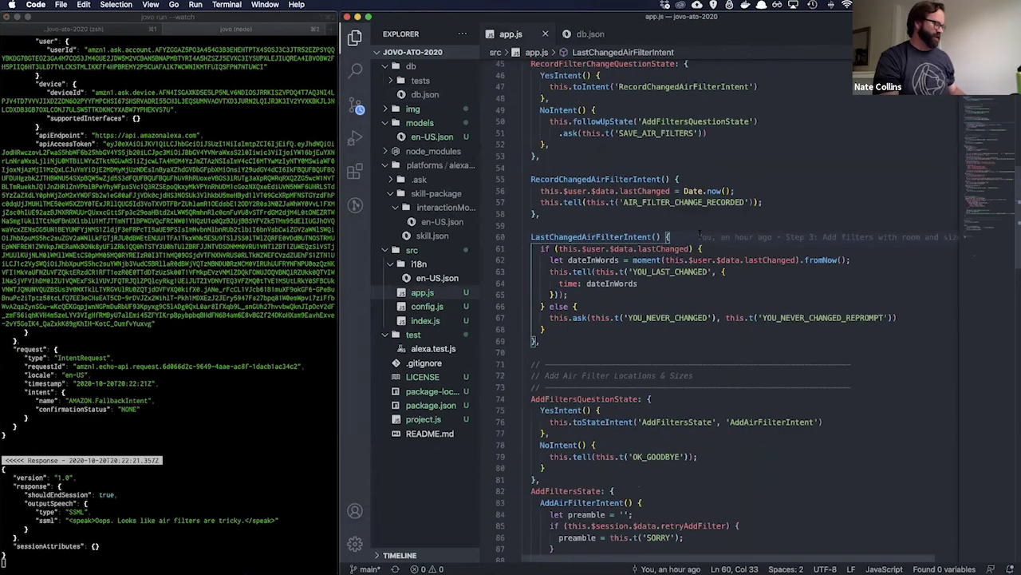
{"action": "scroll", "coordinate": [663, 128], "scroll_direction": "down", "scroll_amount": 1}
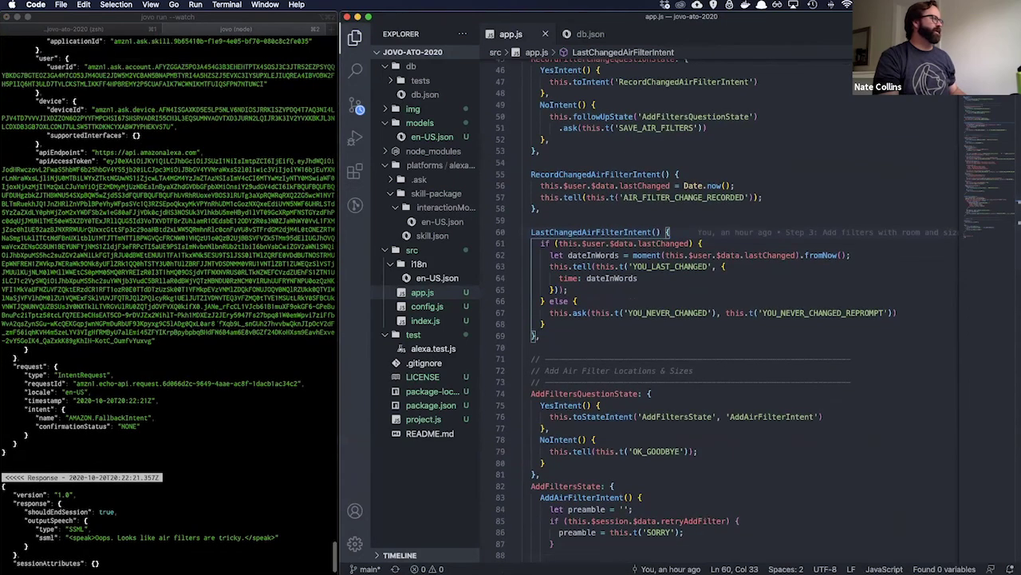
{"action": "scroll", "coordinate": [167, 303], "scroll_direction": "up", "scroll_amount": 10}
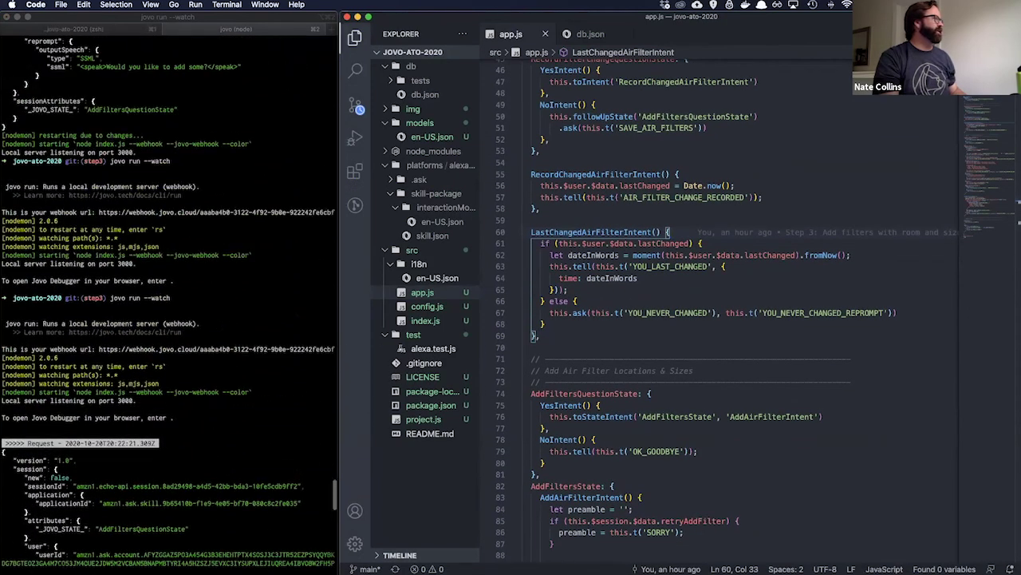
{"action": "scroll", "coordinate": [168, 303], "scroll_direction": "down", "scroll_amount": 10}
Stop the running server to run npm install in the project, and restart it with jovo run --watch.
{"action": "left_click", "coordinate": [167, 303]}
{"action": "key", "text": "ctrl+c"}
{"action": "type", "text": "npm install"}
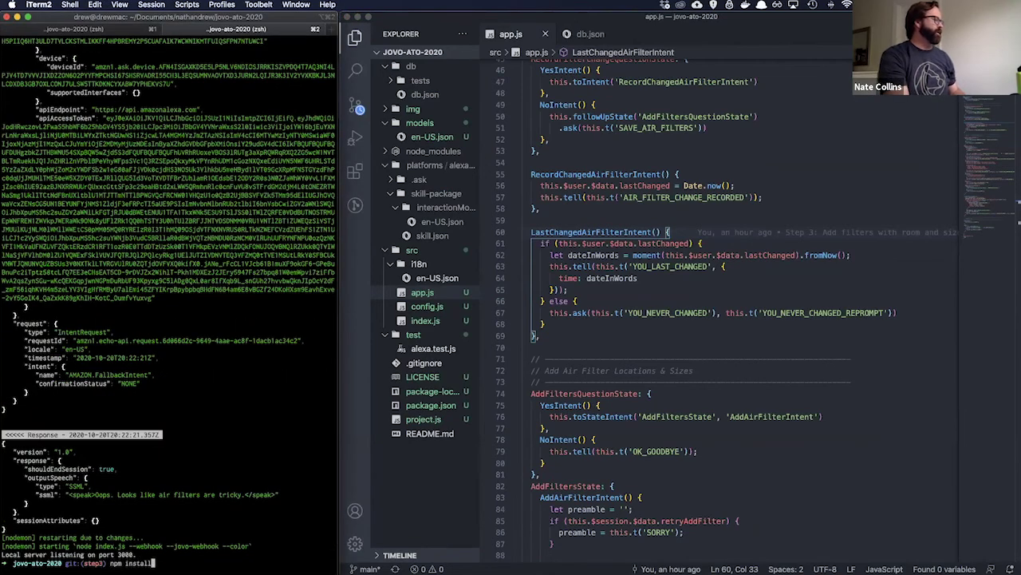
{"action": "key", "text": "Return"}
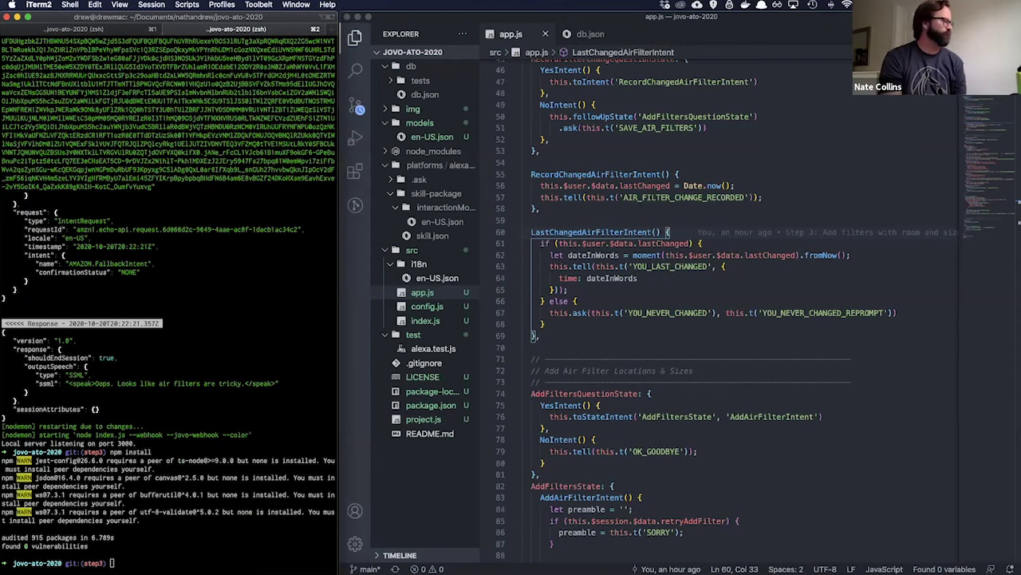
{"action": "type", "text": "jovo run --watch"}
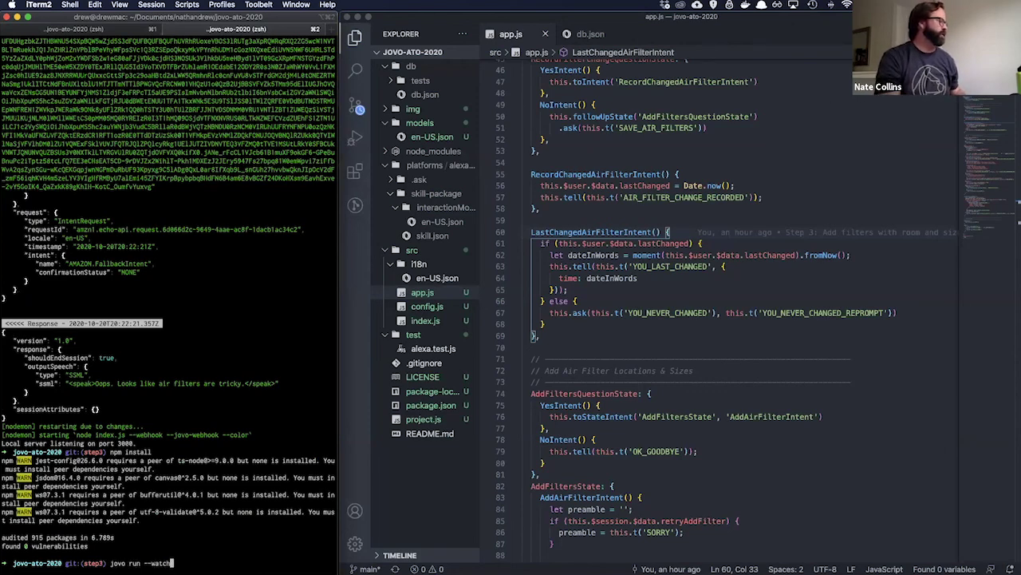
{"action": "key", "text": "Return"}
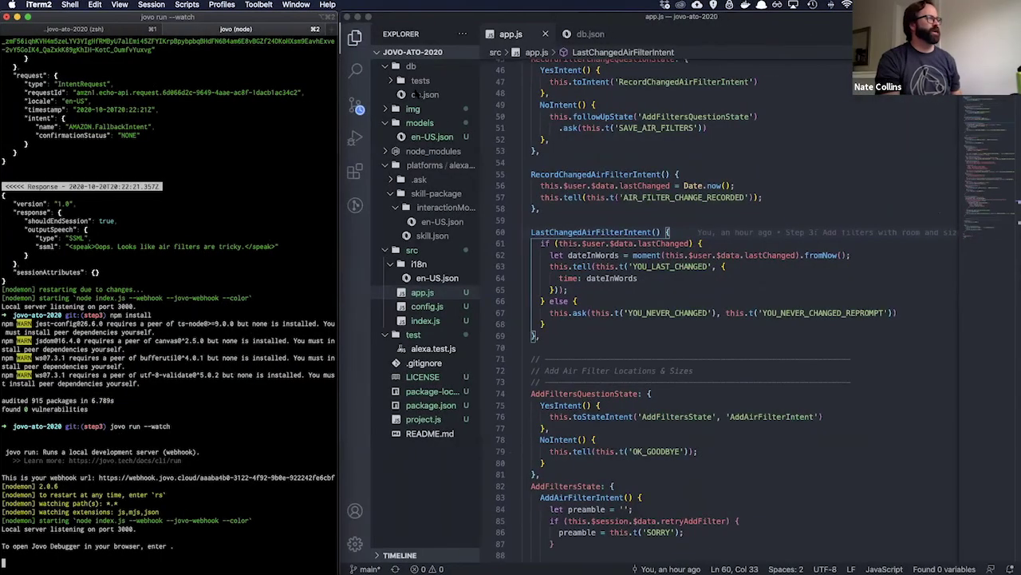
Open db.json in VS Code and examine the airFilters entries stored for the first user.
{"action": "left_click", "coordinate": [417, 94]}
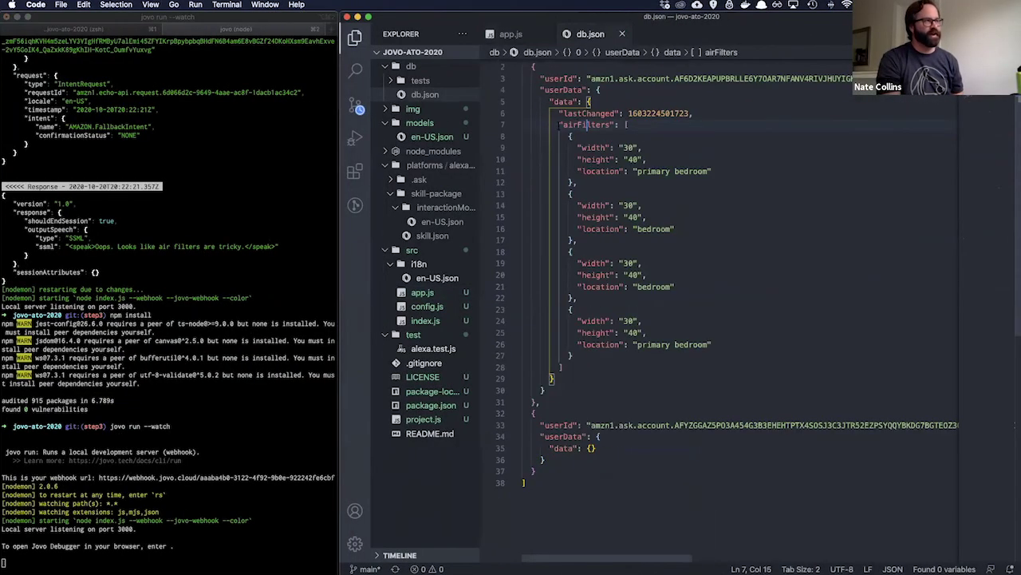
{"action": "left_click_drag", "start_coordinate": [557, 126], "coordinate": [665, 359]}
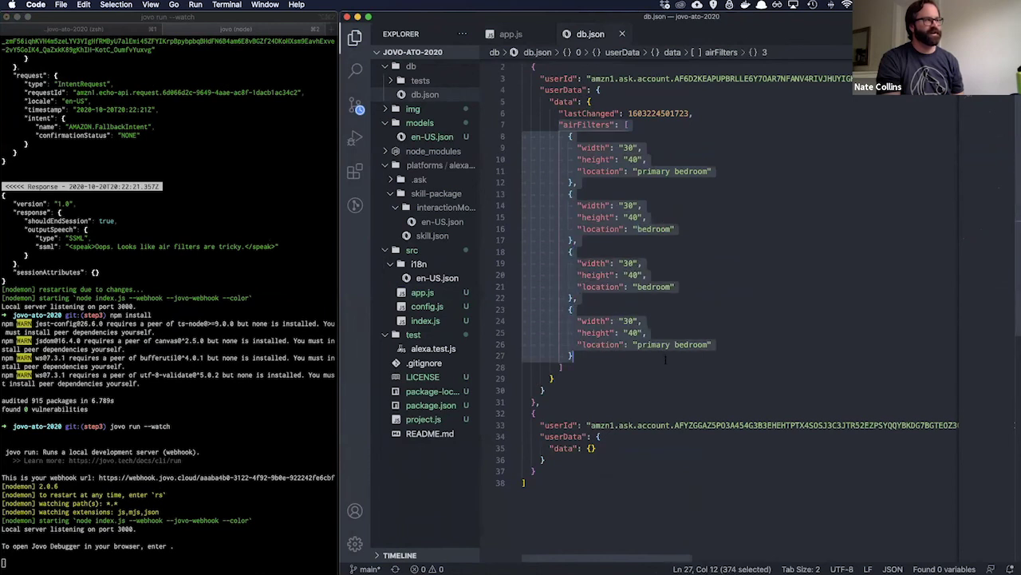
{"action": "left_click", "coordinate": [669, 252]}
{"action": "left_click", "coordinate": [583, 240]}
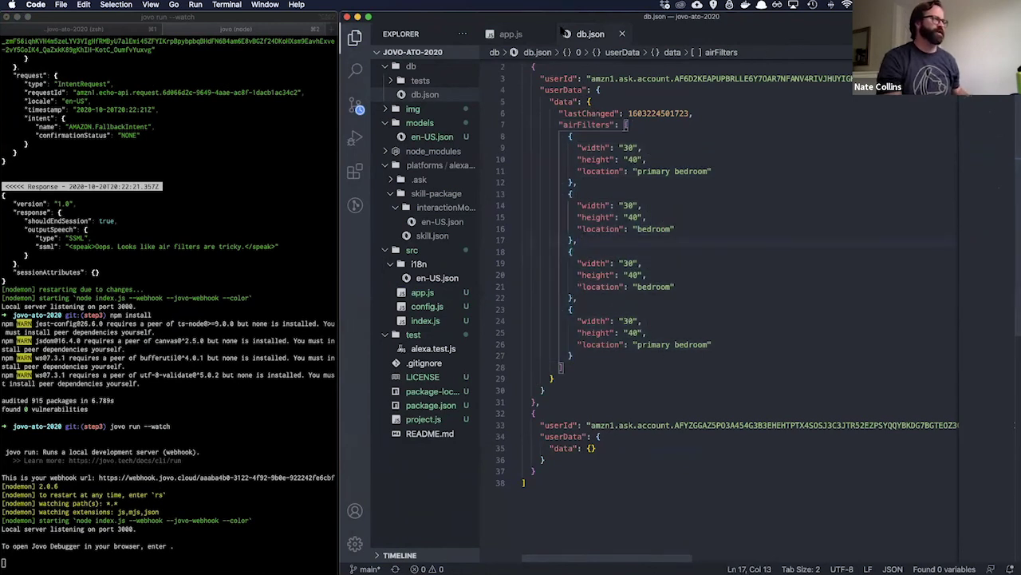
Examine the ListAirFiltersIntent handler in app.js, including its branch for when no air filters are stored.
{"action": "left_click", "coordinate": [511, 33]}
{"action": "scroll", "coordinate": [699, 315], "scroll_direction": "down", "scroll_amount": 1}
{"action": "scroll", "coordinate": [698, 315], "scroll_direction": "down", "scroll_amount": 20}
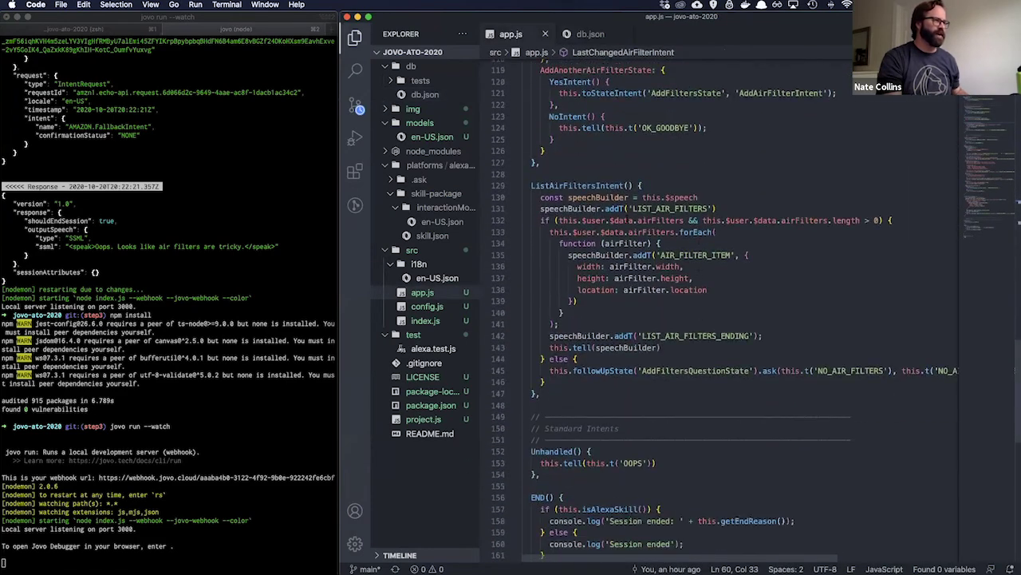
{"action": "scroll", "coordinate": [642, 335], "scroll_direction": "down", "scroll_amount": 2}
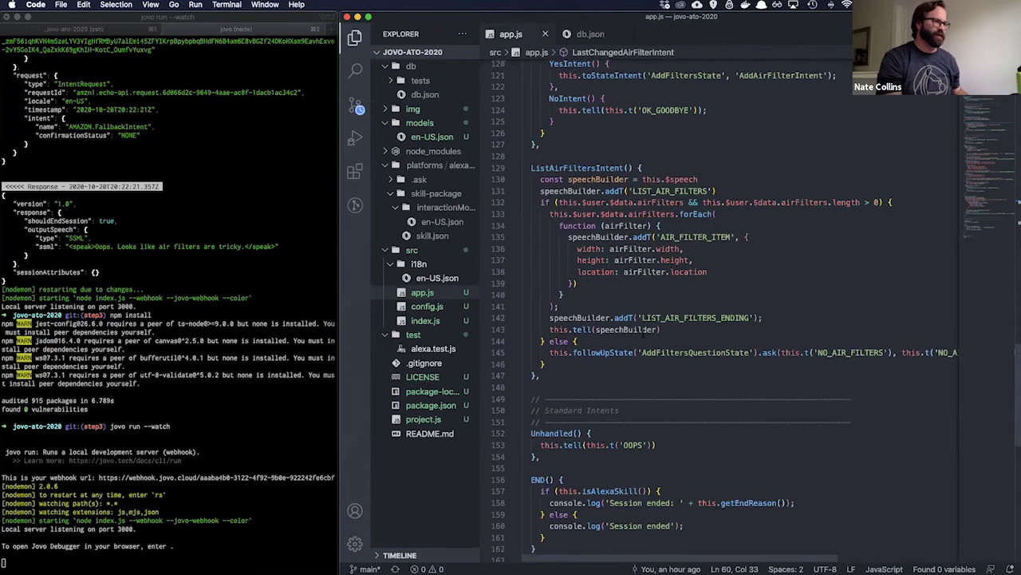
{"action": "scroll", "coordinate": [686, 335], "scroll_direction": "down", "scroll_amount": 1}
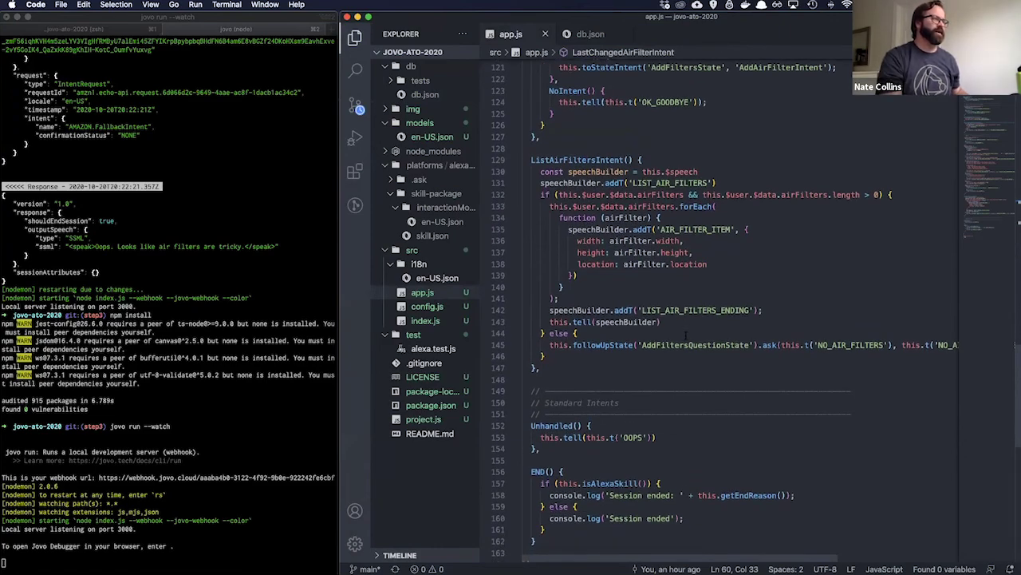
Switch to the Alexa developer console in Chrome, go to the skill's Build section, and sign in with the saved account password.
{"action": "key", "text": "super+Tab"}
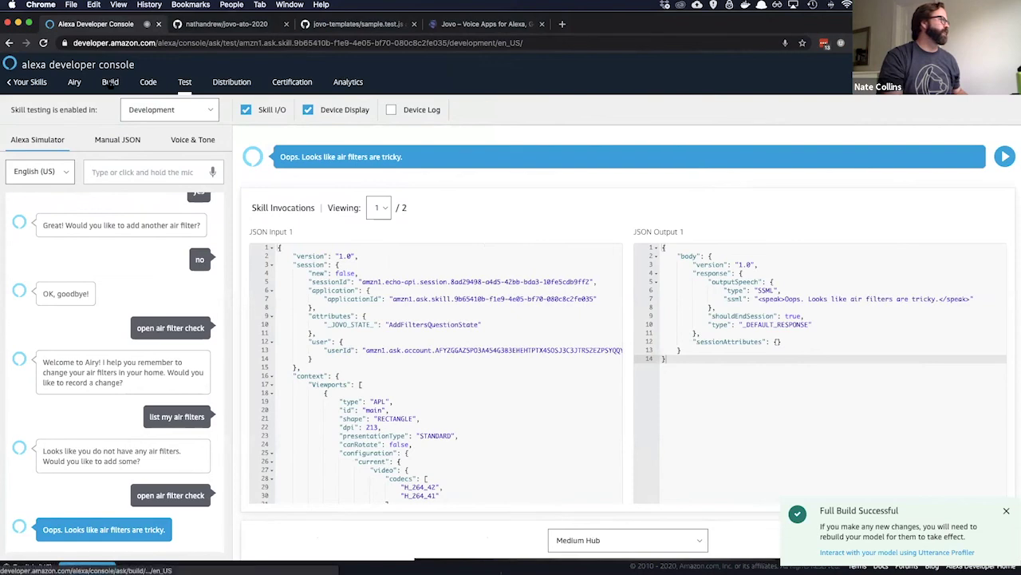
{"action": "left_click", "coordinate": [110, 82]}
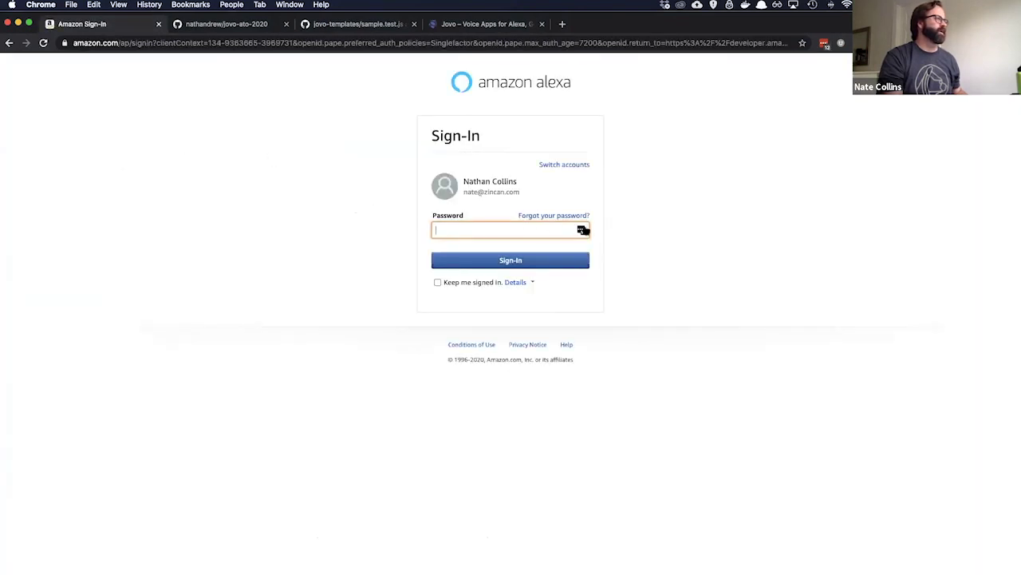
{"action": "left_click", "coordinate": [583, 230]}
{"action": "left_click", "coordinate": [468, 298]}
{"action": "left_click", "coordinate": [508, 261]}
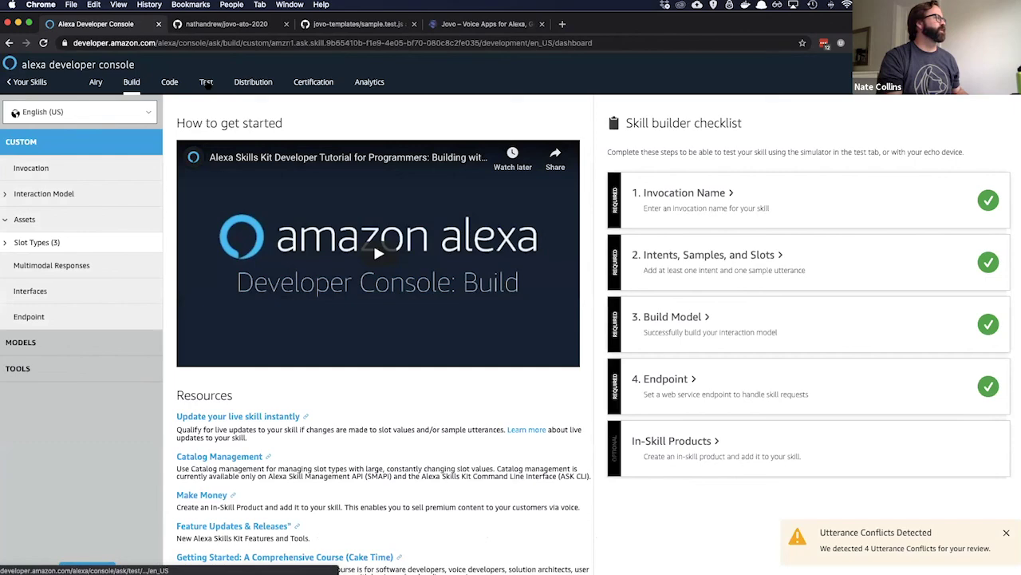
Open the interaction model's intents and build the skill model.
{"action": "left_click", "coordinate": [34, 197]}
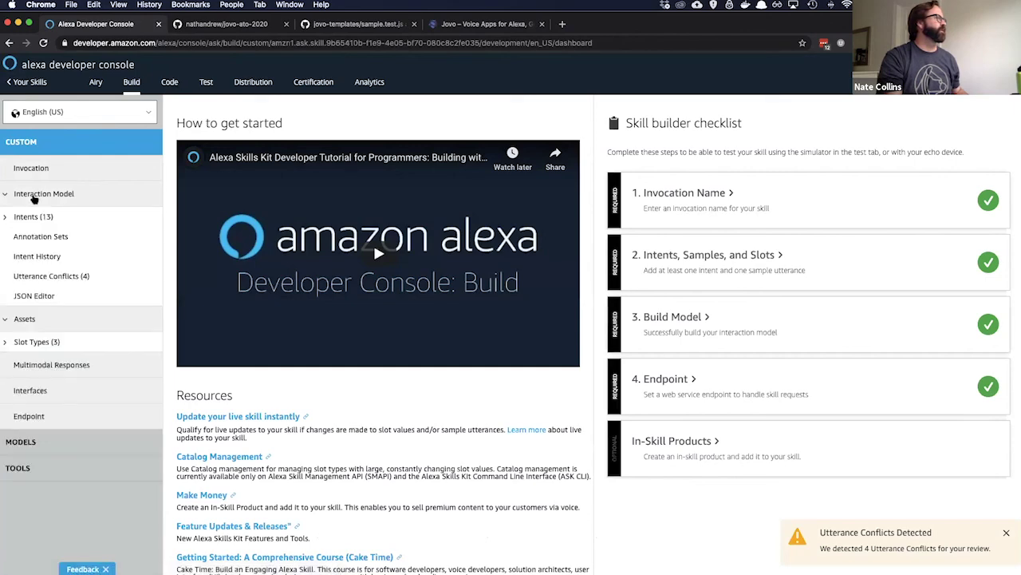
{"action": "left_click", "coordinate": [36, 217]}
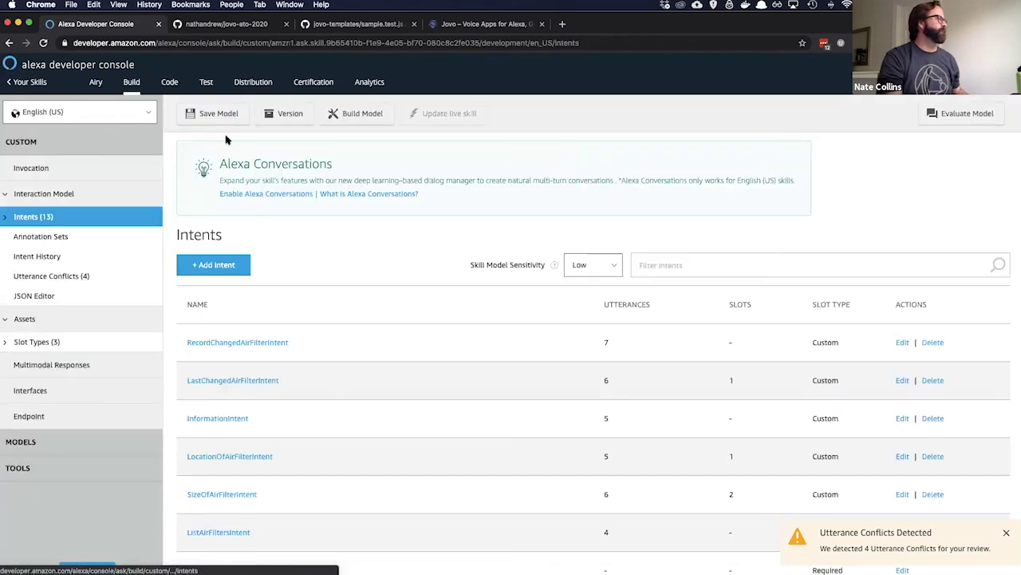
{"action": "left_click", "coordinate": [356, 114]}
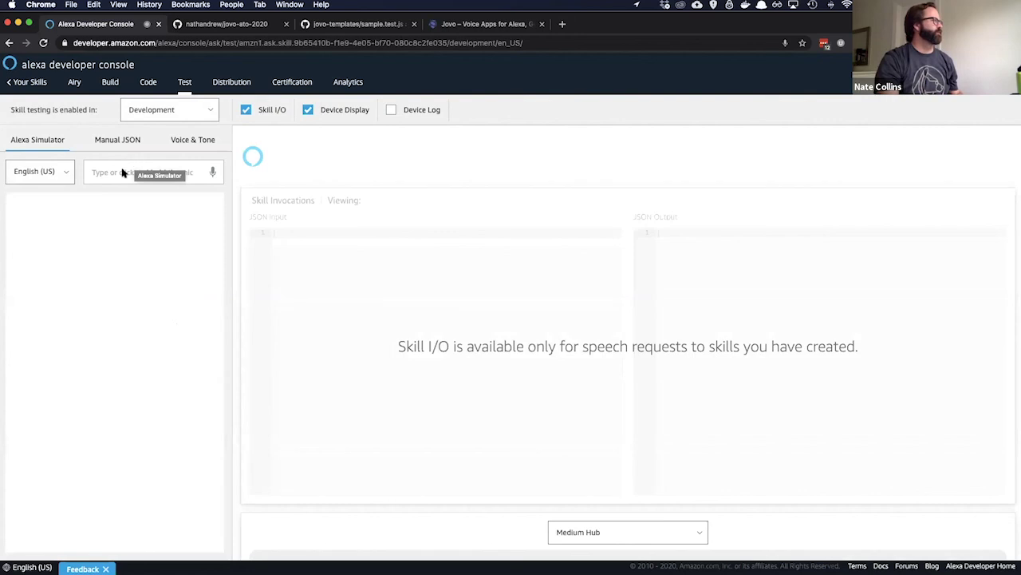
Test the skill in the Alexa simulator by sending "open air filter check" followed by "list air filters".
{"action": "left_click", "coordinate": [124, 172]}
{"action": "type", "text": "open air filter check"}
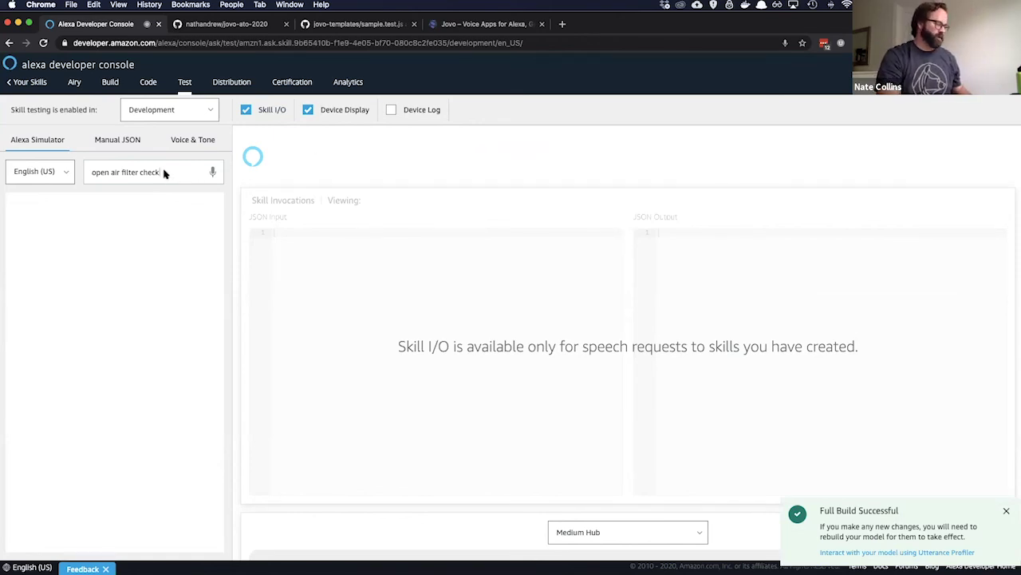
{"action": "key", "text": "Return"}
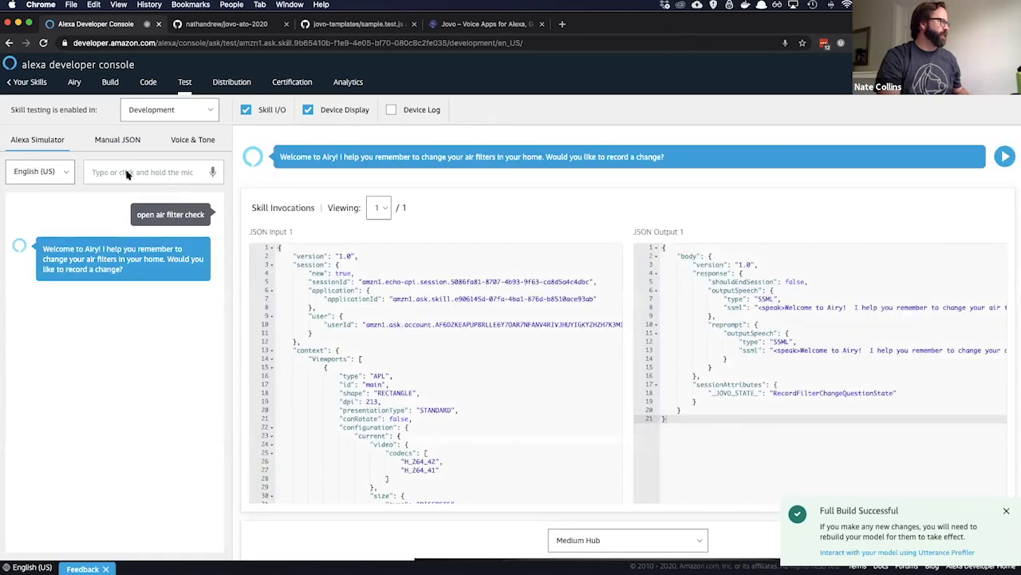
{"action": "type", "text": "list air filt"}
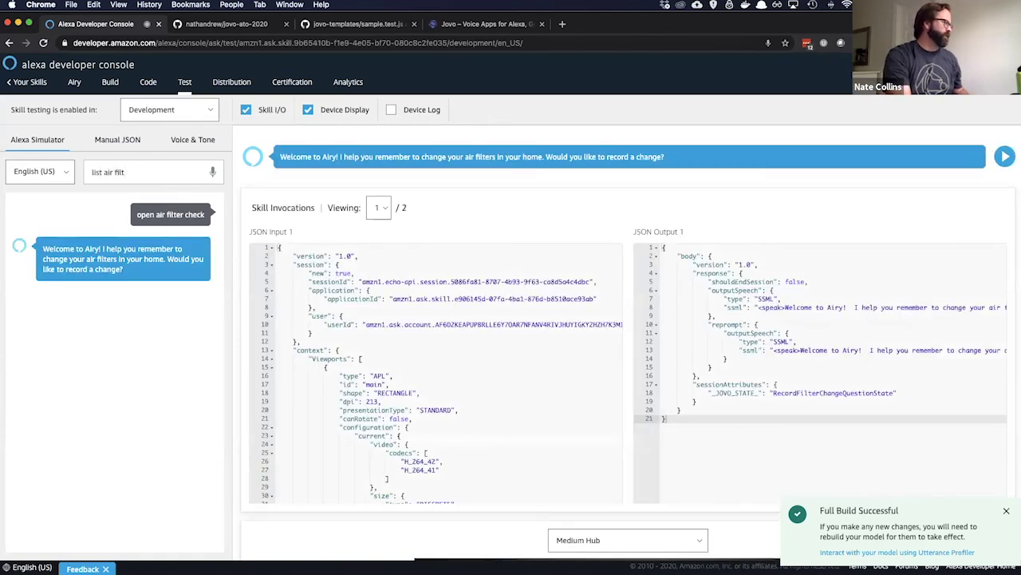
{"action": "type", "text": "ers"}
{"action": "key", "text": "Return"}
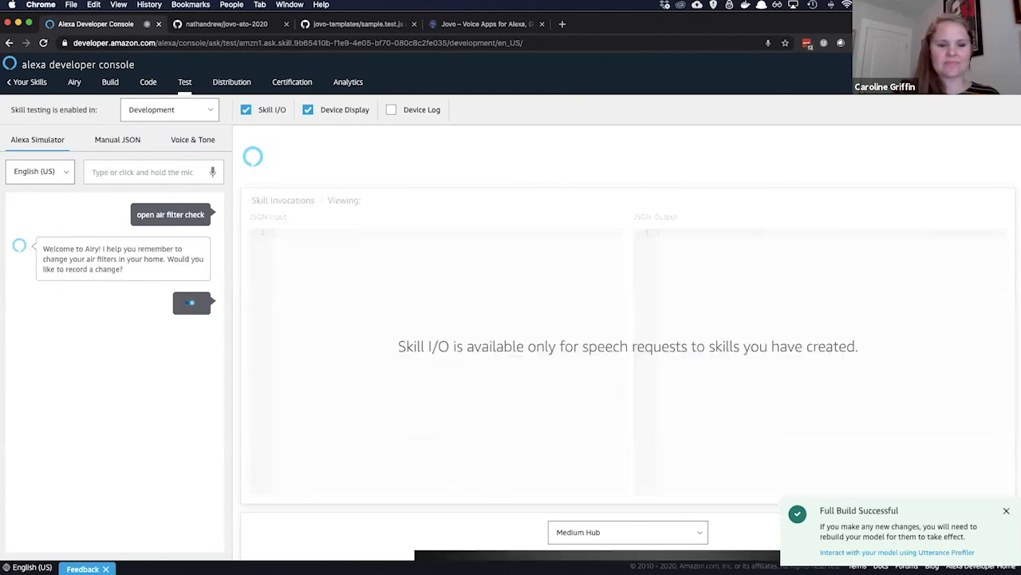